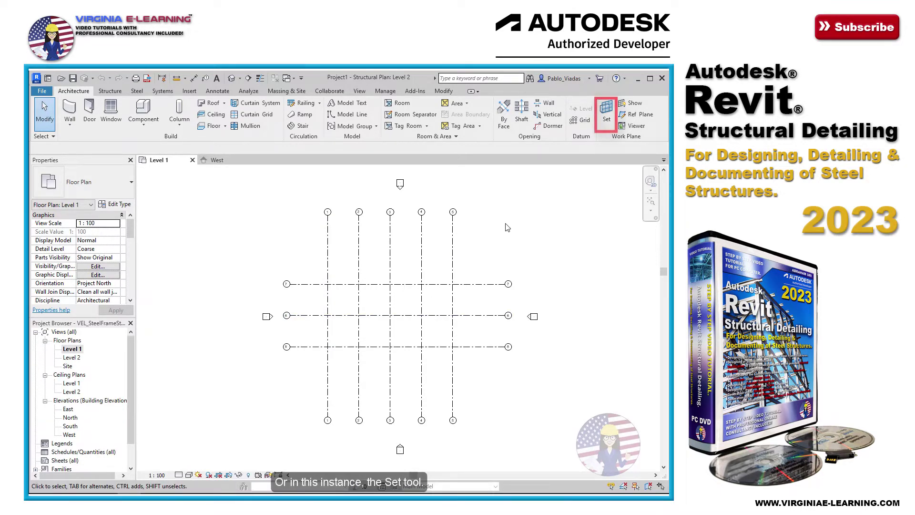
Set the work plane to Grid : 1 instead of Level 1
left_click(605, 109)
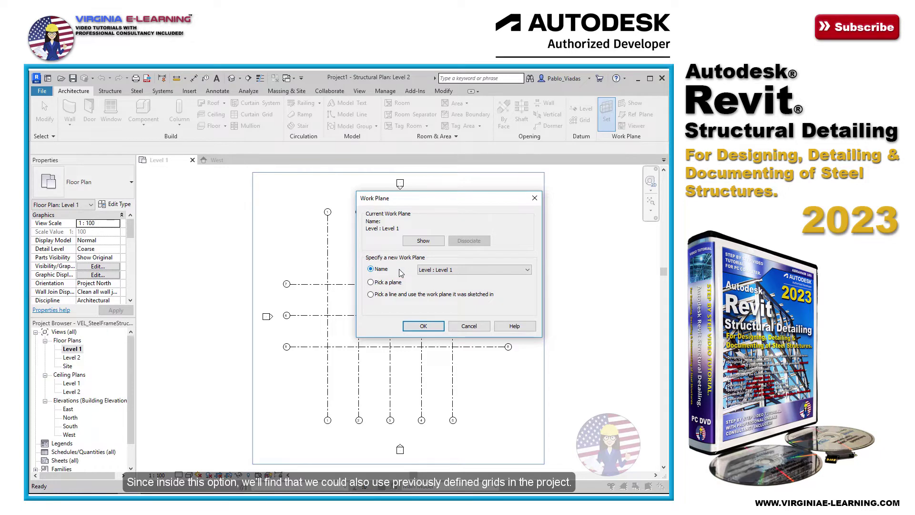
left_click(441, 271)
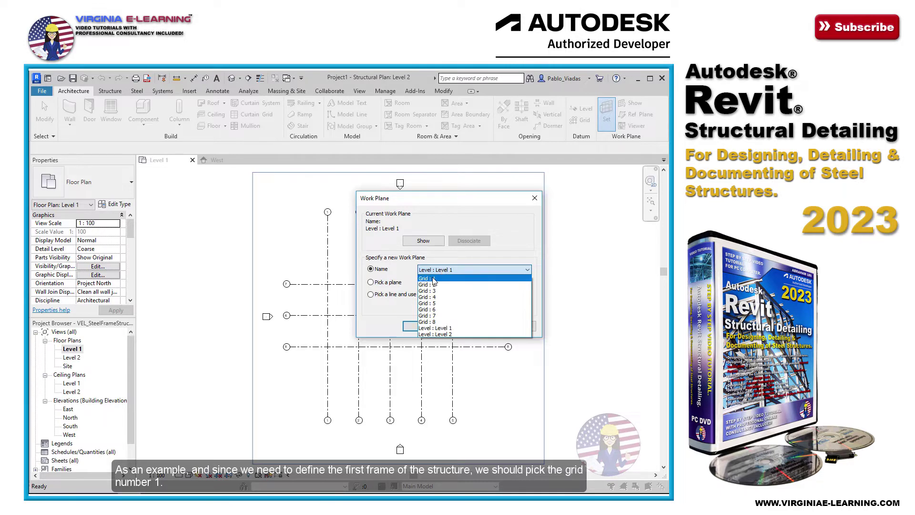
left_click(435, 279)
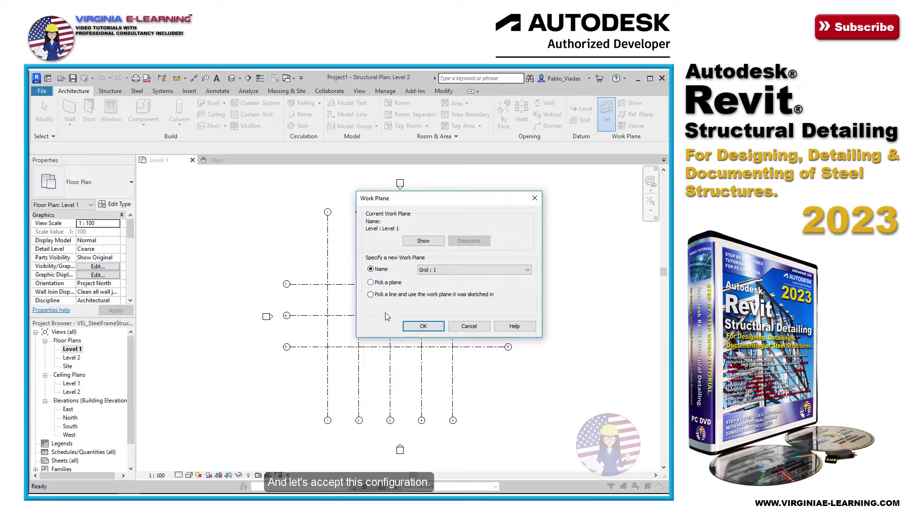
Accept the Grid 1 work plane and open the Elevation: West view
left_click(425, 326)
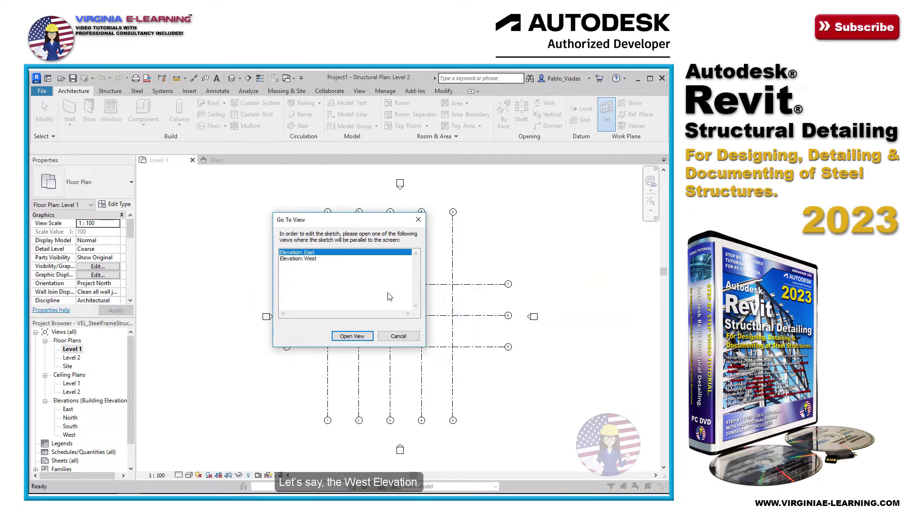
left_click(305, 261)
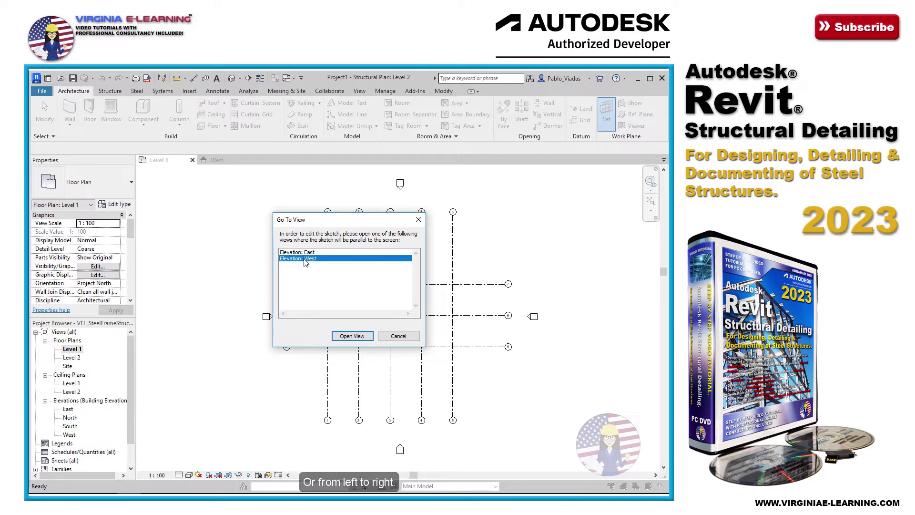
left_click(353, 337)
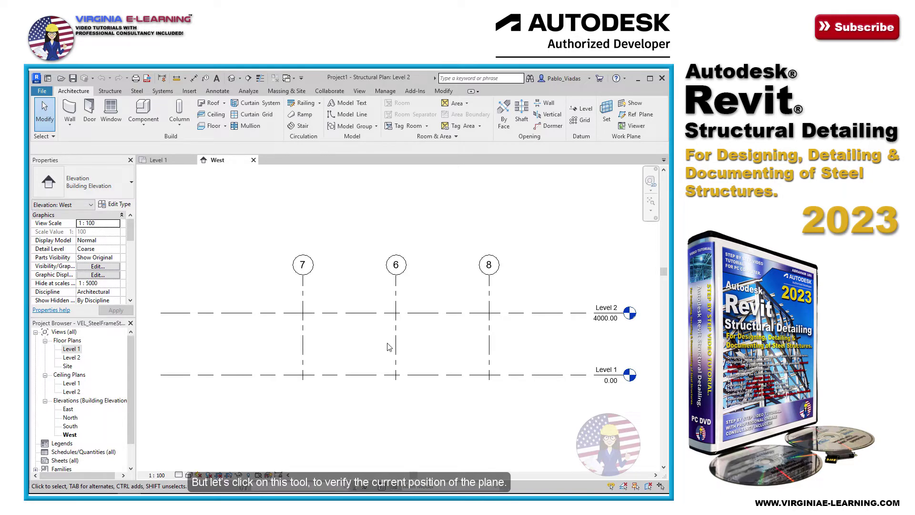
Briefly display the Grid 1 work plane, then start the Structure tab's Column tool
left_click(634, 104)
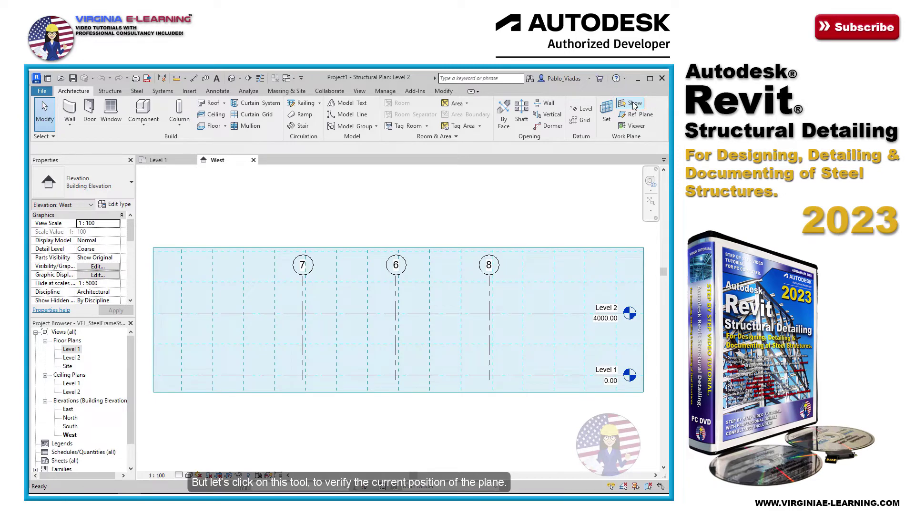
left_click(634, 105)
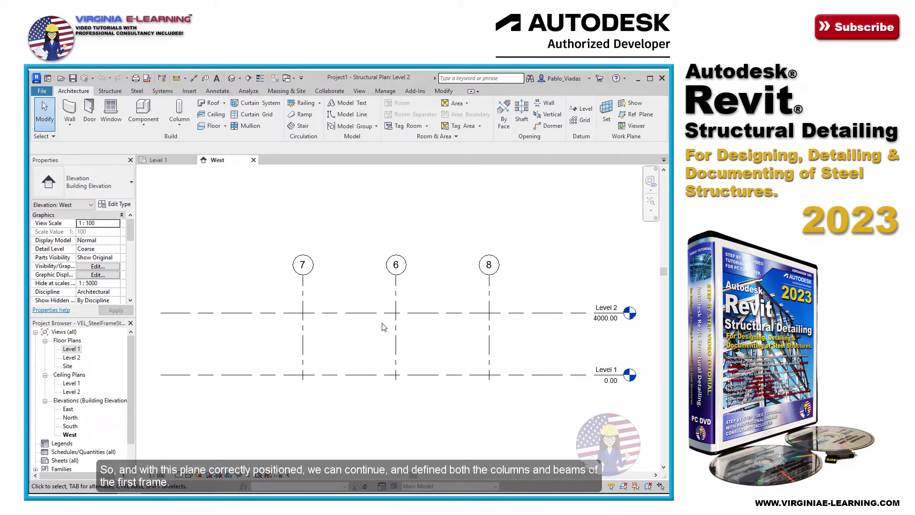
left_click(110, 91)
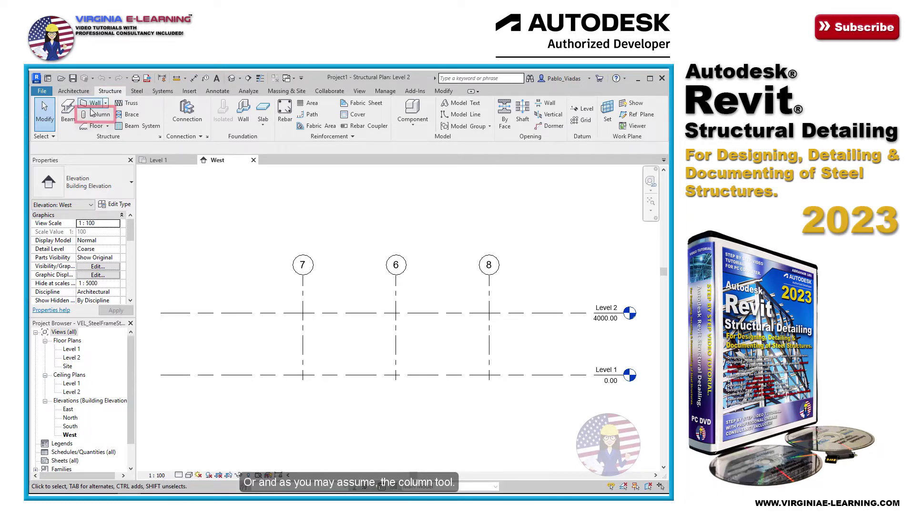
left_click(91, 113)
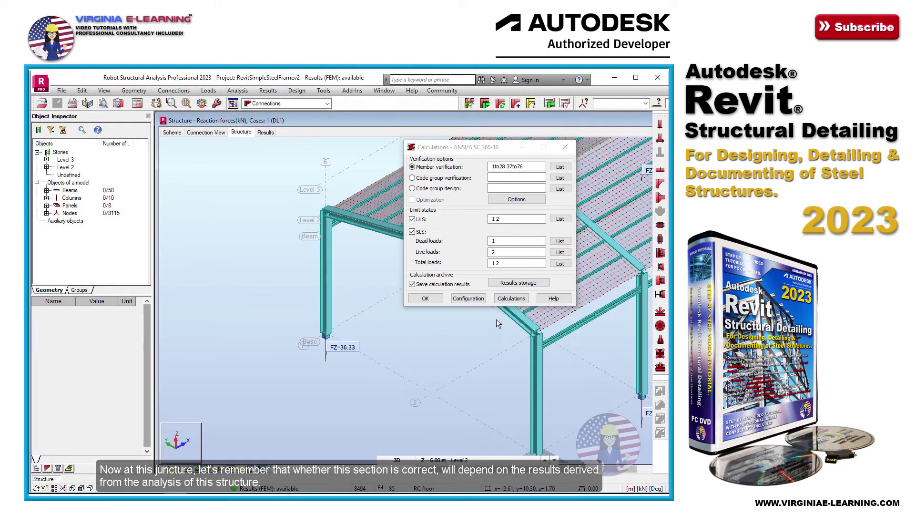
Run member verification and view Column_2's results confirming the W310X253 section passes
left_click(510, 298)
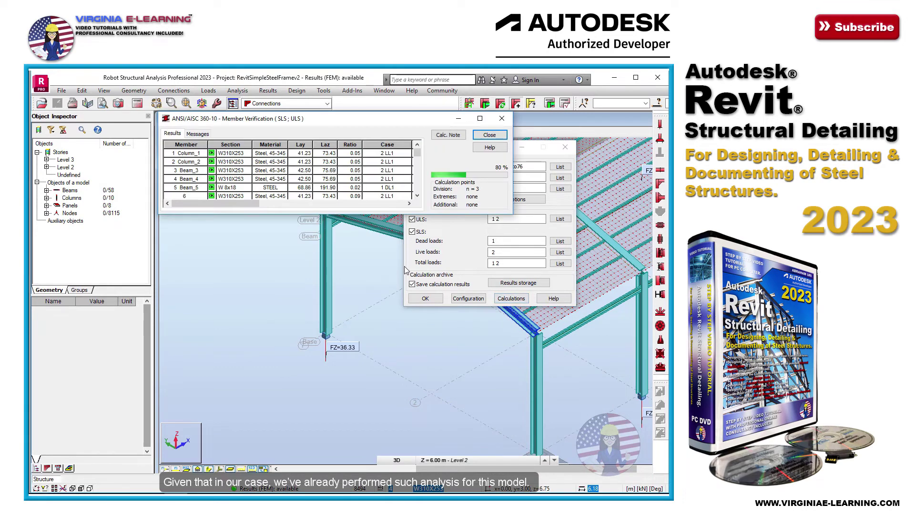
double_click(232, 163)
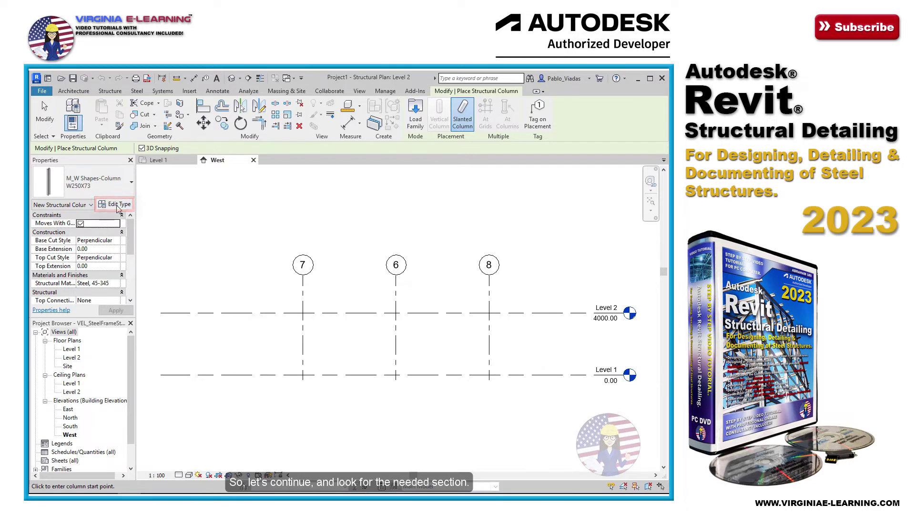
Load M_W-Wide Flange-Column.rfa from US Metric > Structural Columns > Steel via Edit Type
left_click(116, 206)
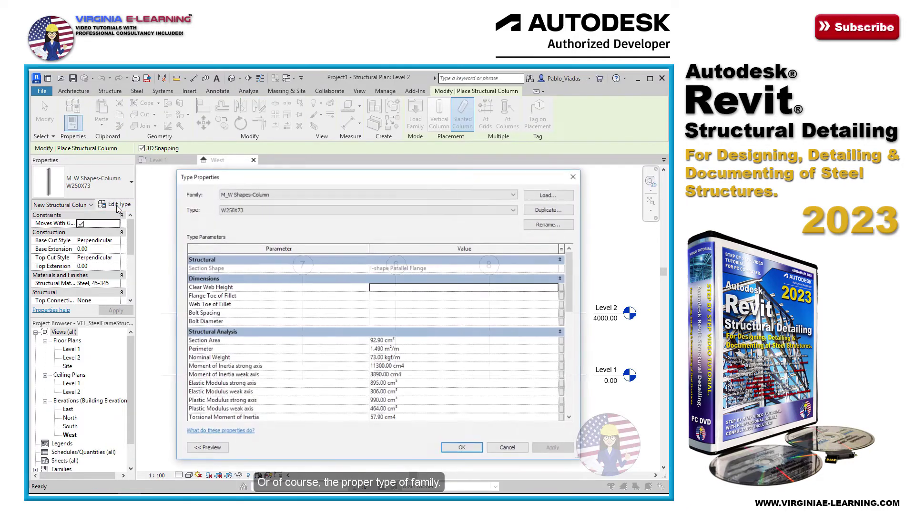
left_click(552, 198)
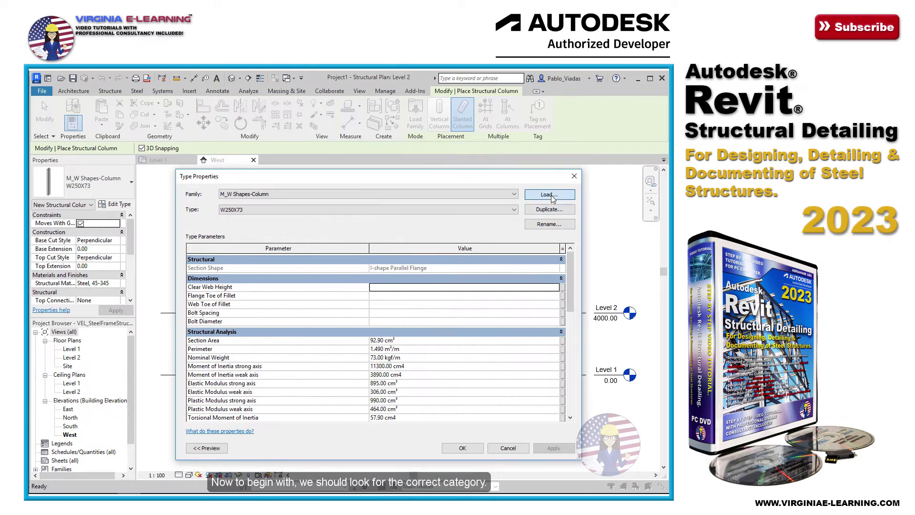
scroll(379, 321, "down", 2)
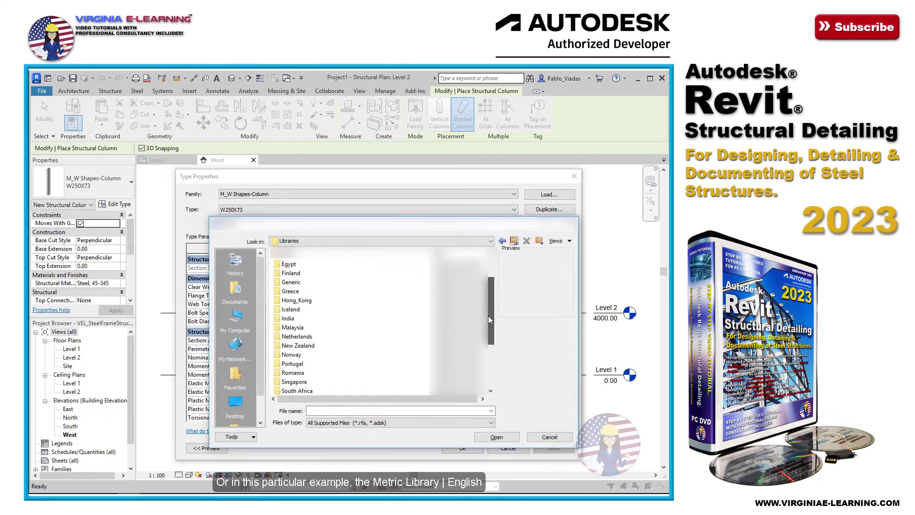
scroll(379, 322, "down", 3)
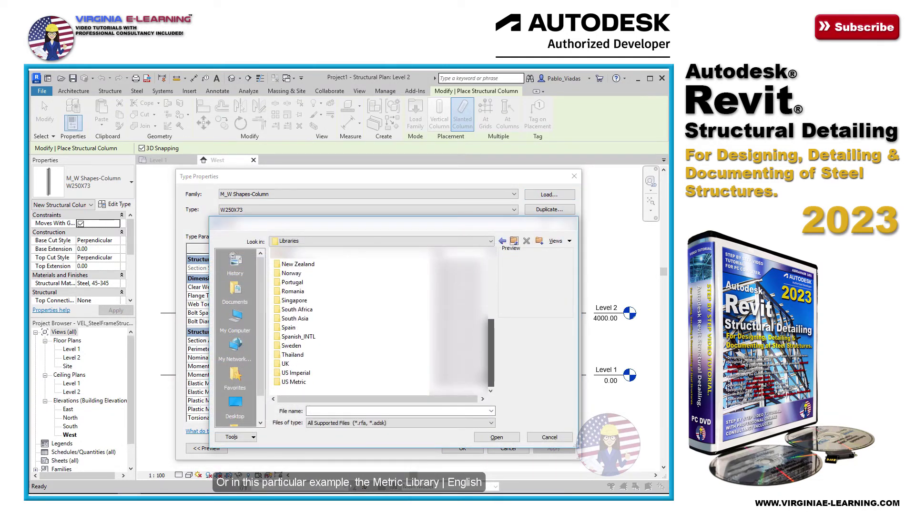
double_click(297, 382)
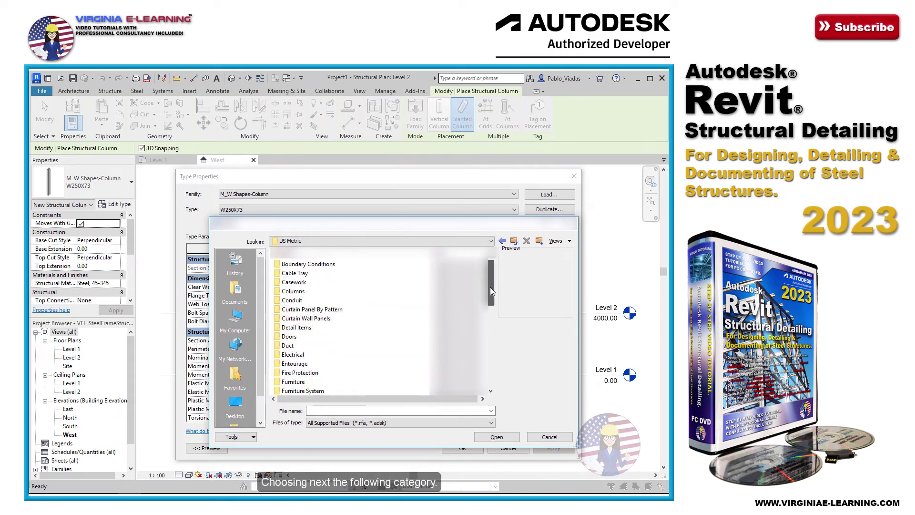
left_click_drag(491, 291, 491, 368)
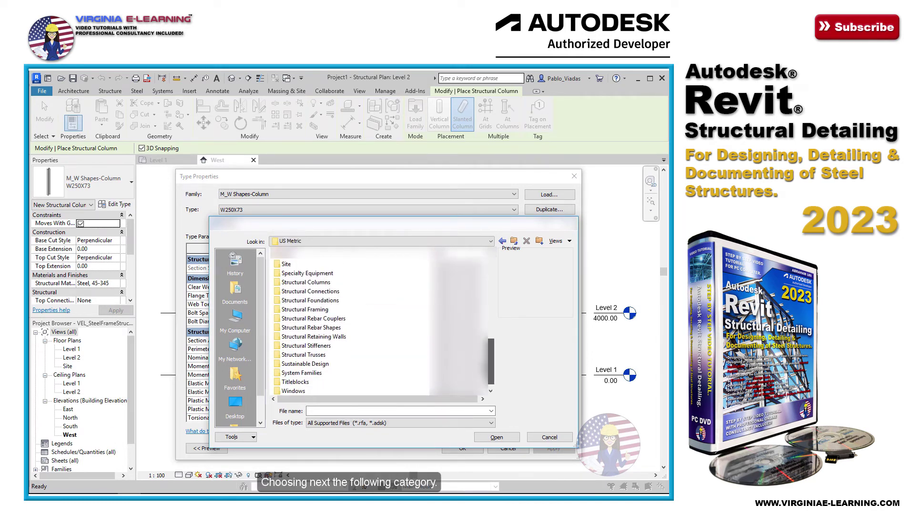
double_click(310, 283)
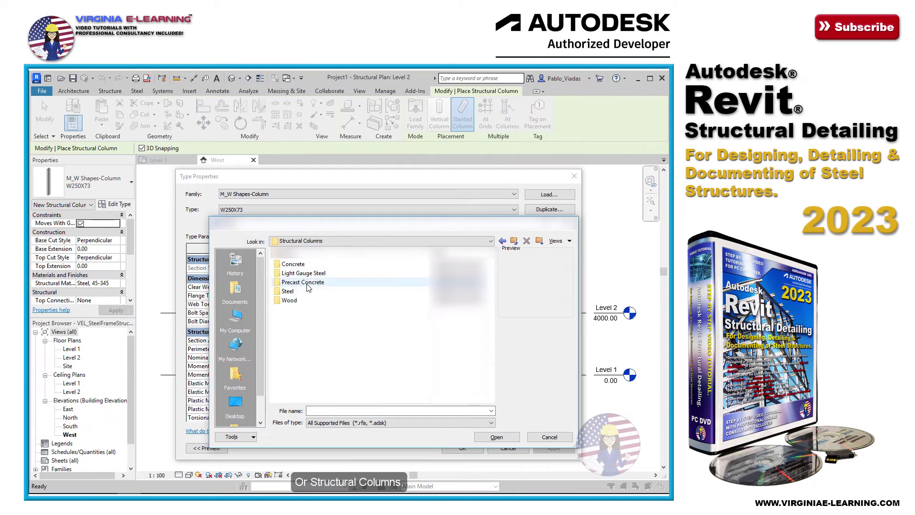
double_click(290, 291)
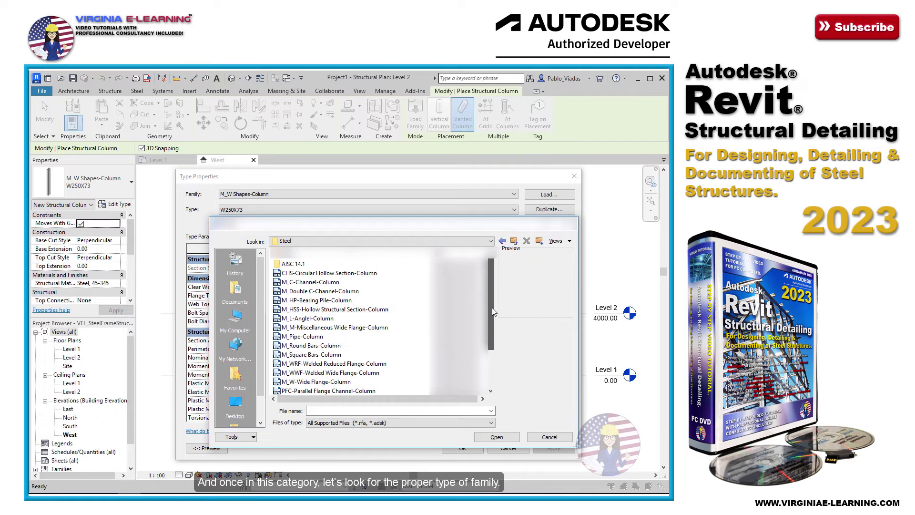
left_click_drag(492, 311, 488, 352)
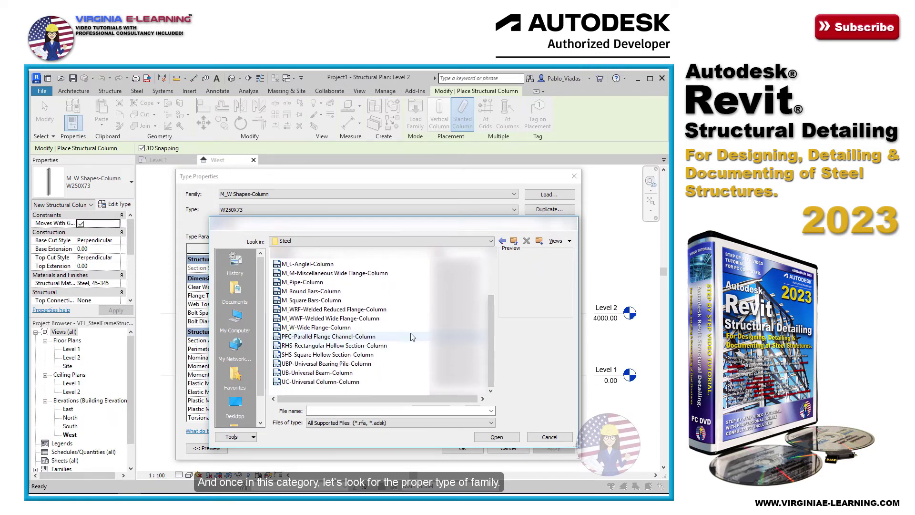
left_click(368, 328)
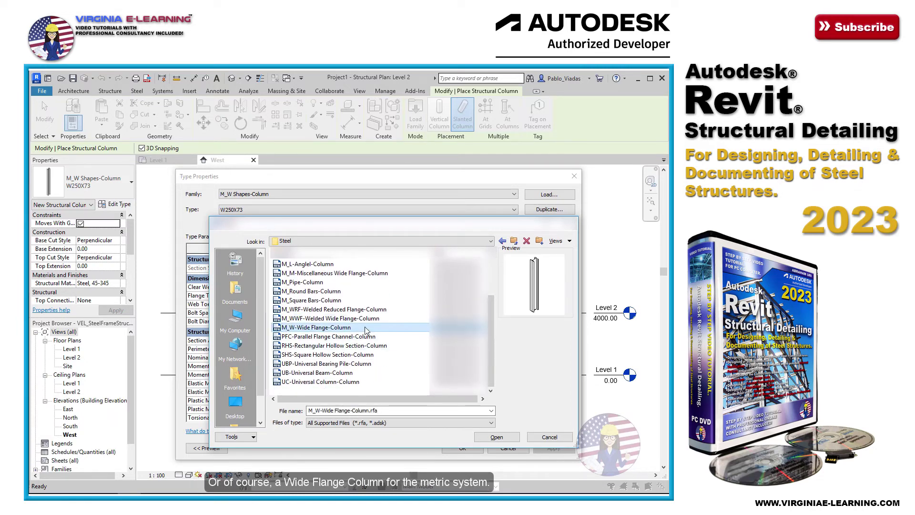
mouse_move(317, 327)
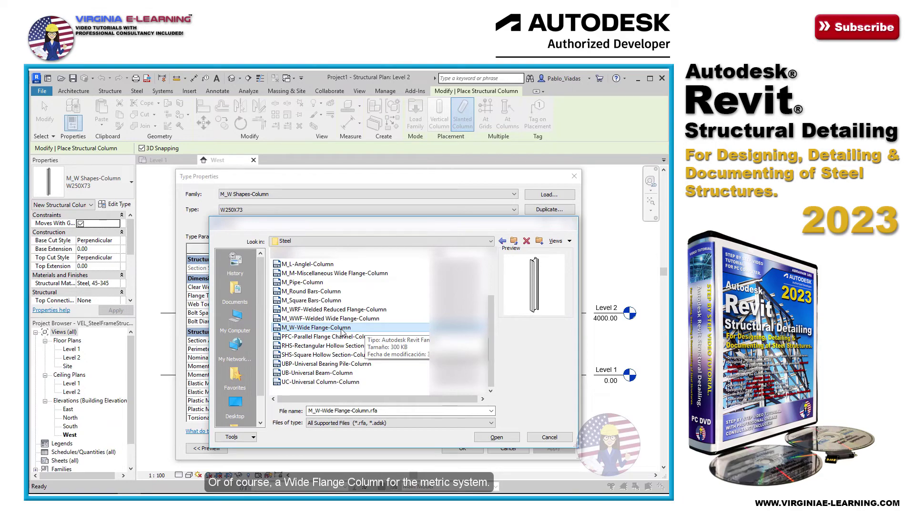
Choose the W310X253 section in Specify Types and apply it as the column type
left_click(493, 437)
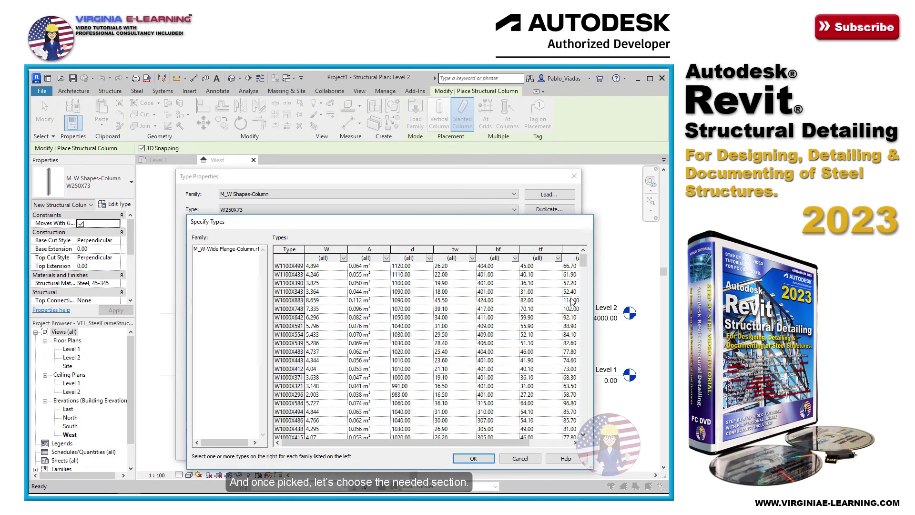
left_click_drag(583, 258, 581, 389)
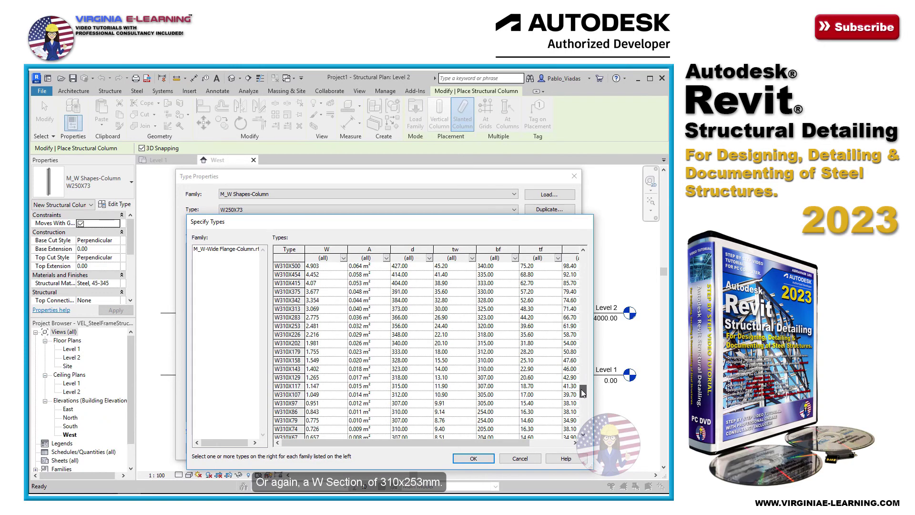
left_click(288, 328)
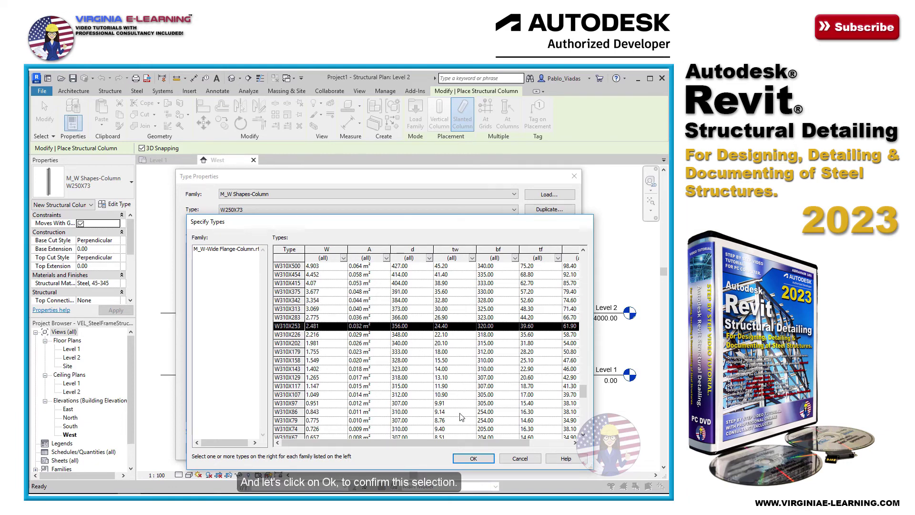
left_click(472, 459)
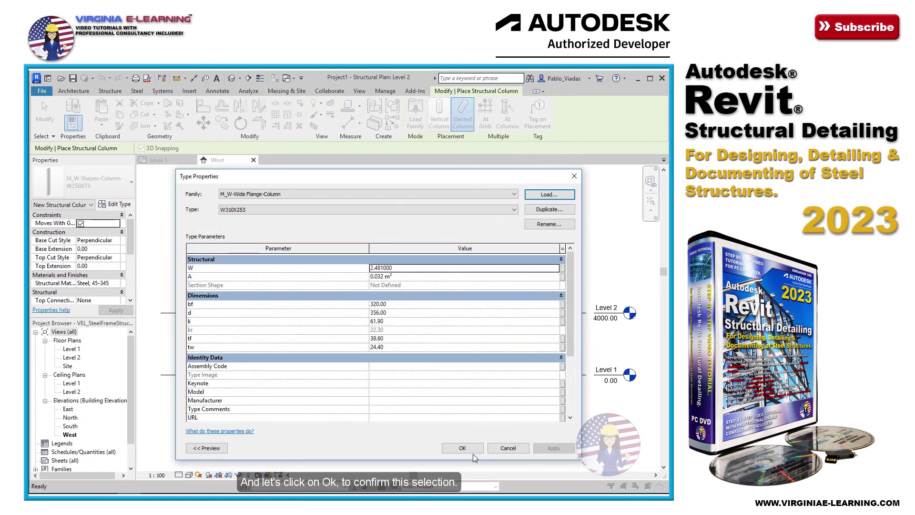
left_click(462, 448)
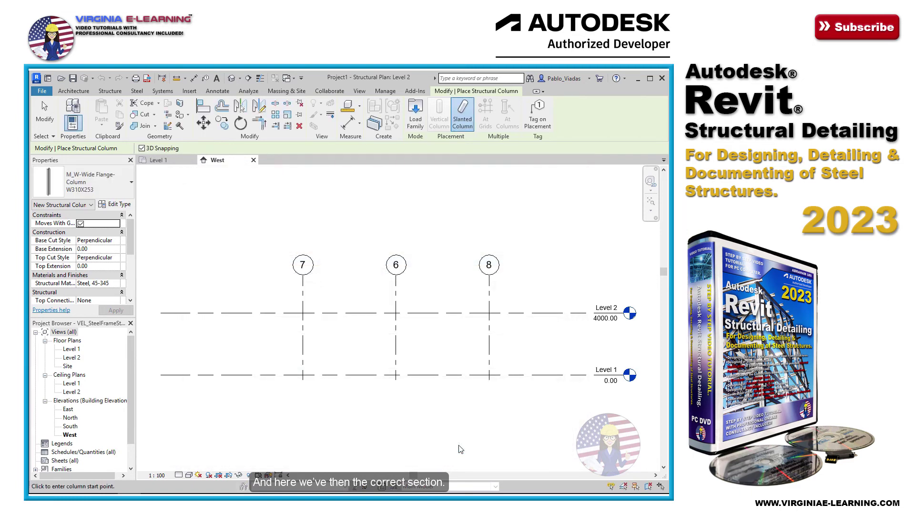